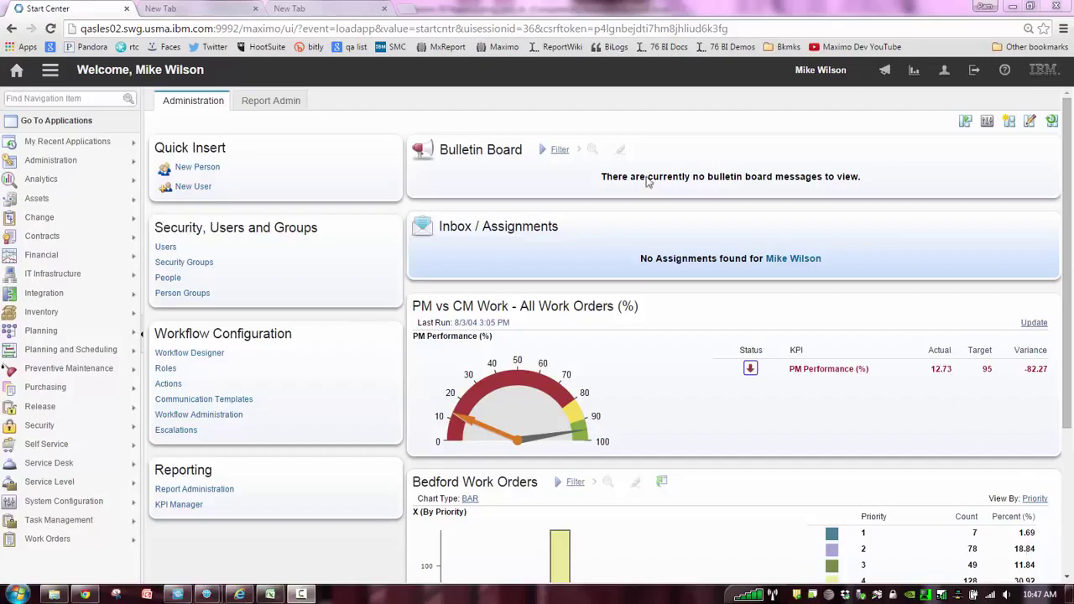
Search the web for "maximo 76 report" in the second browser tab
click(211, 11)
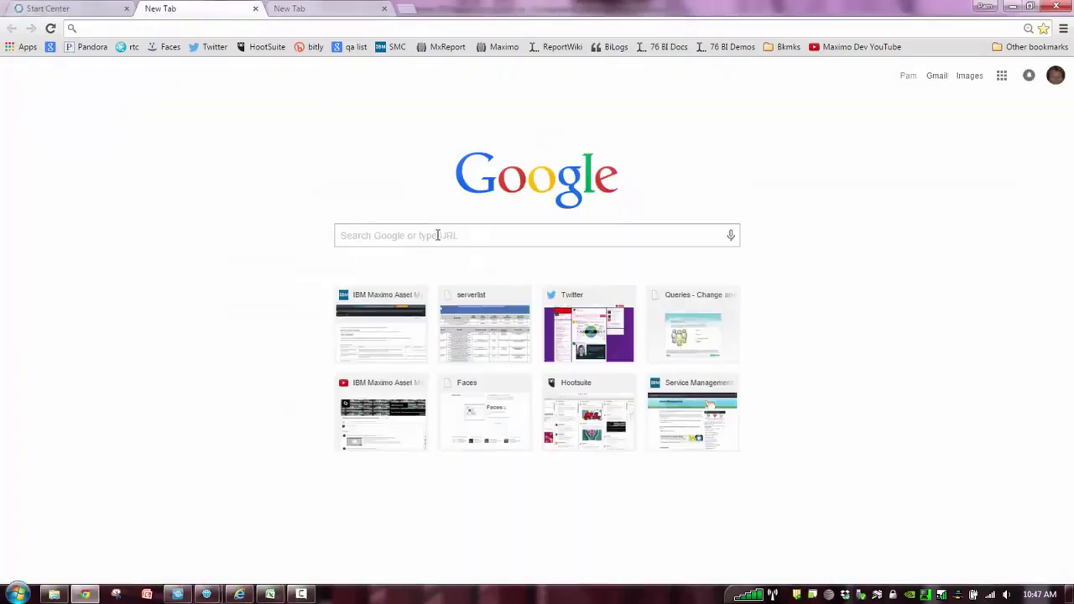
click(437, 235)
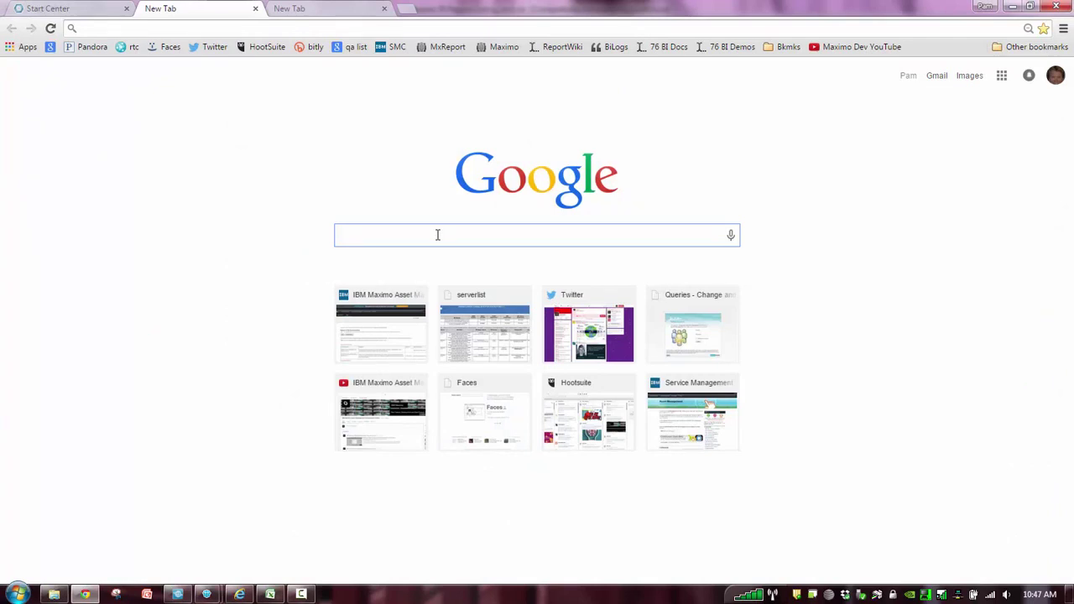
text(maximo)
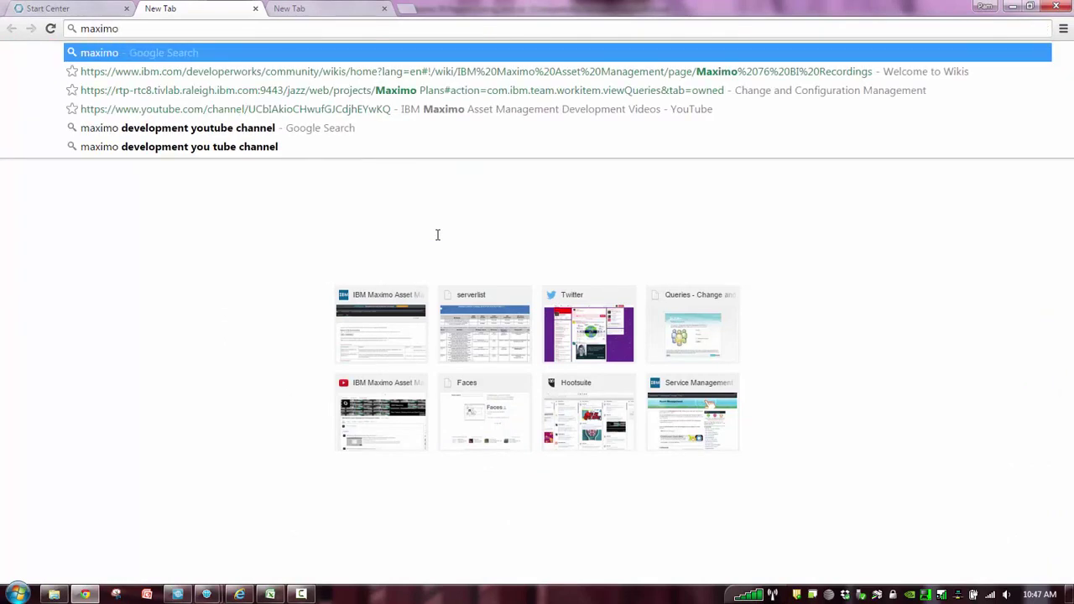
text( 76 report)
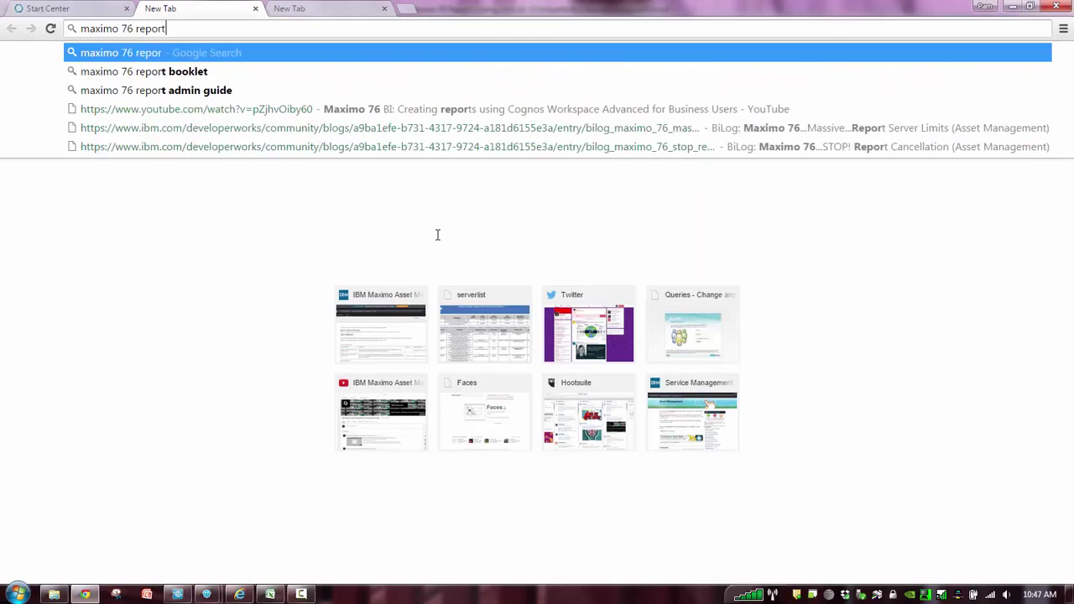
key(Return)
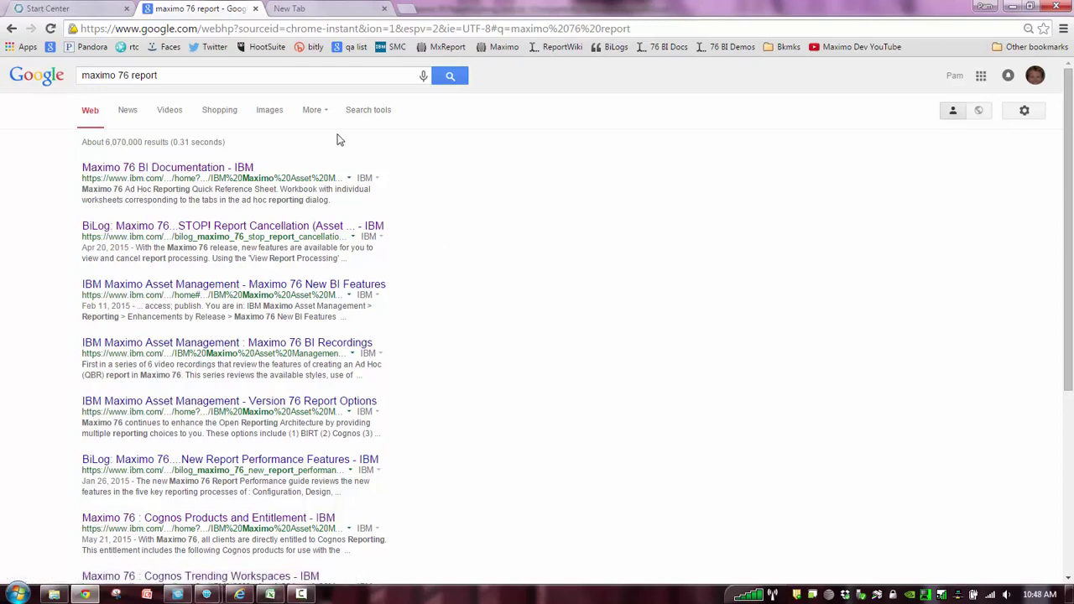
Refine the search to "maximo 76 report booklet" and view the IBM Maximo 7.6 Report Booklet page down to its zip download
click(251, 78)
text(b)
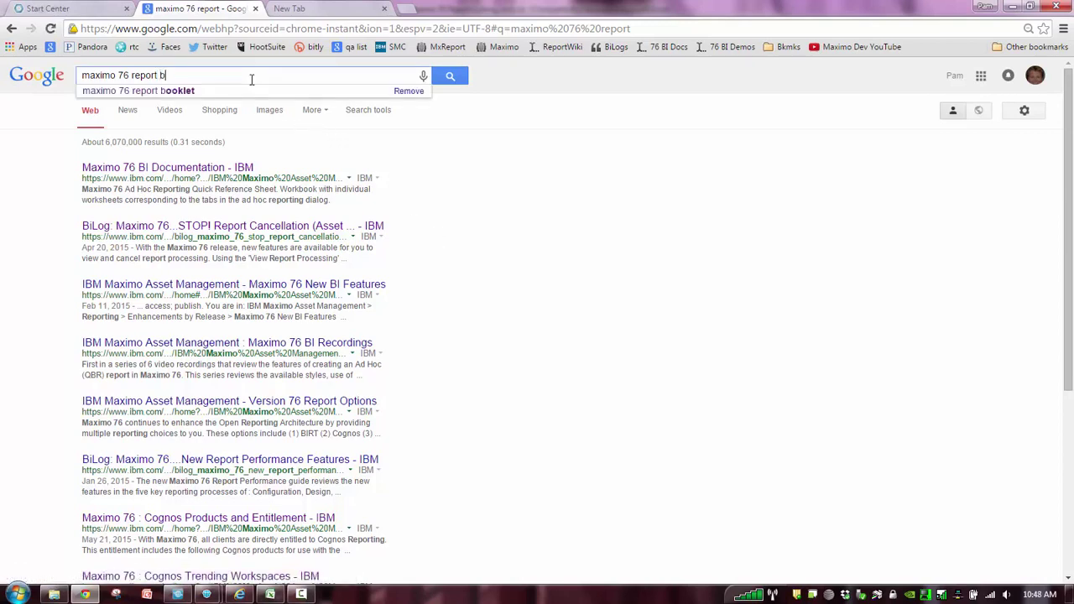
click(232, 91)
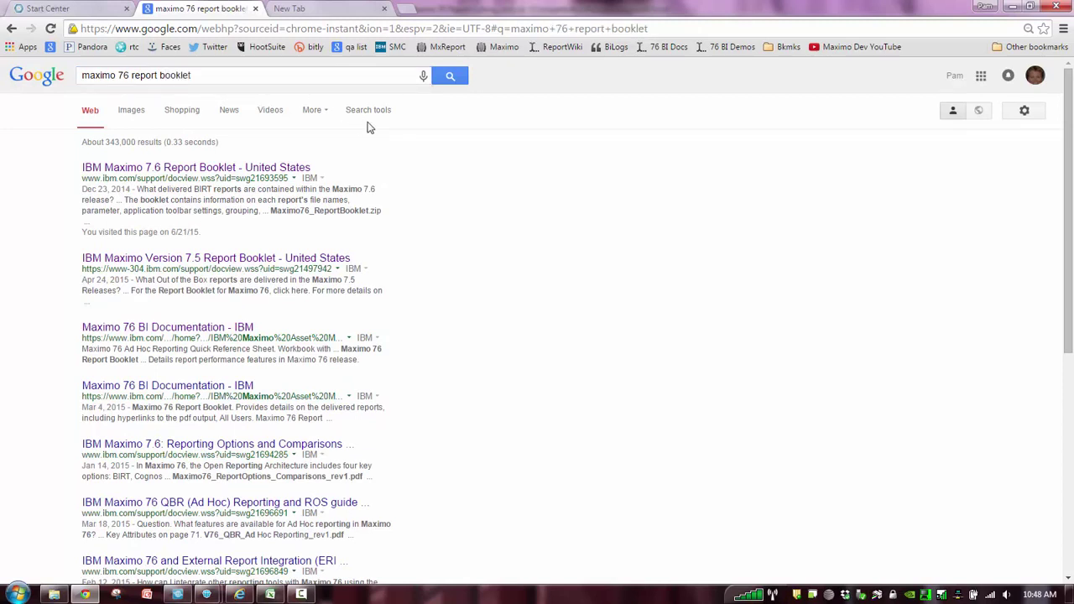
click(259, 170)
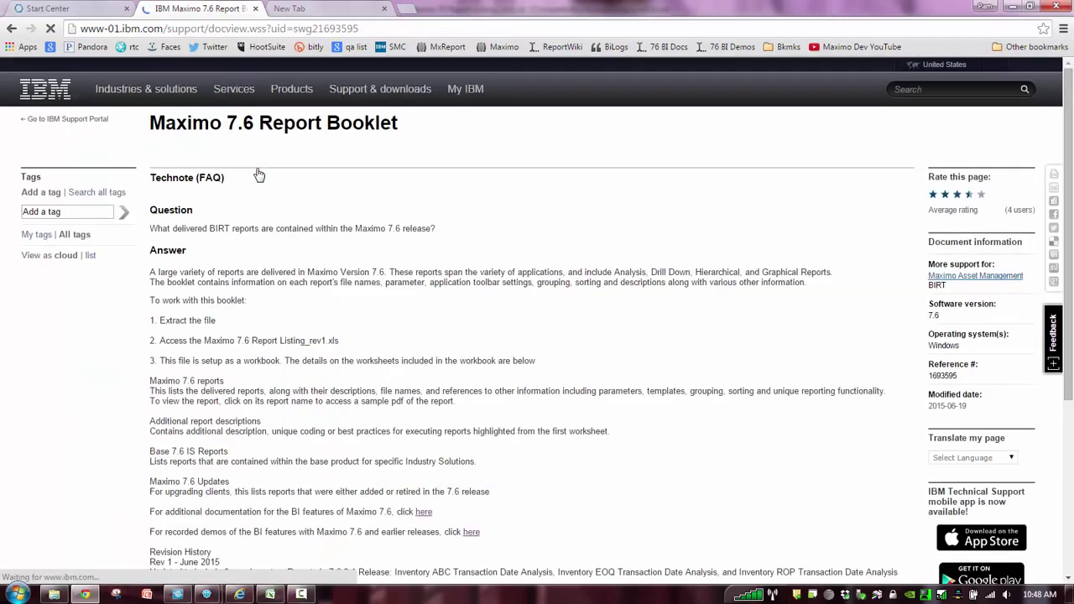
drag(1070, 151, 1070, 225)
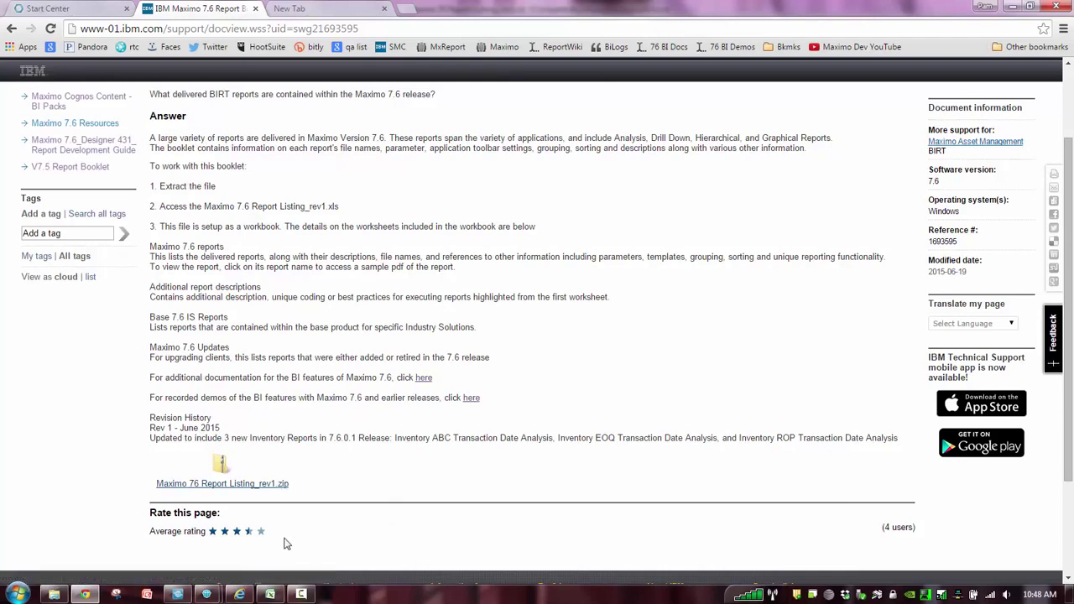
Switch to the Maximo 76 Report Listing workbook in Excel and look through the sample PDF linked for Inventory ABC Transaction Date Analysis
click(273, 596)
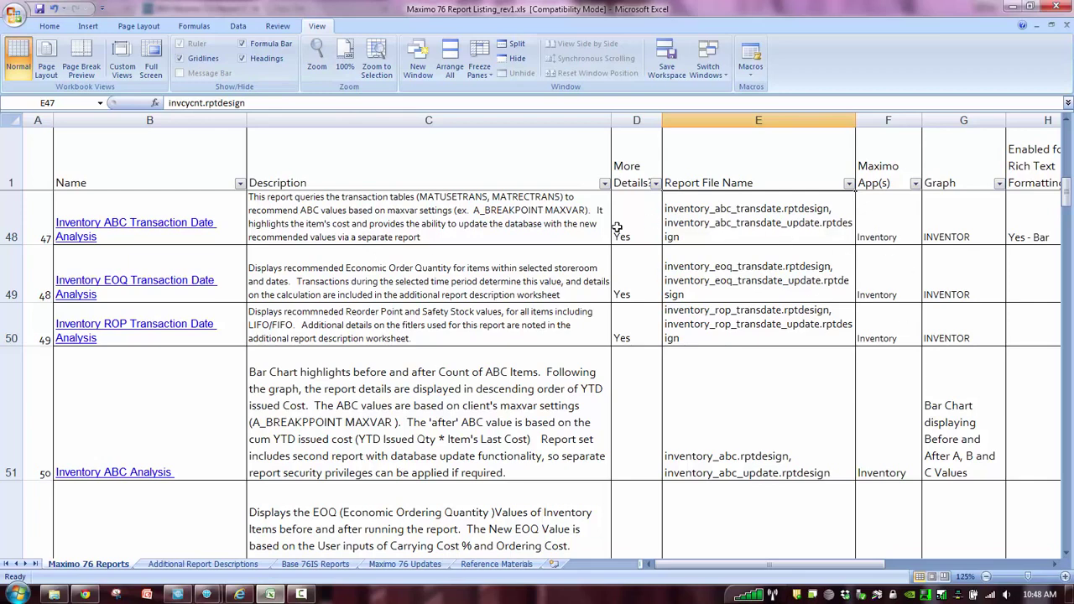
click(175, 226)
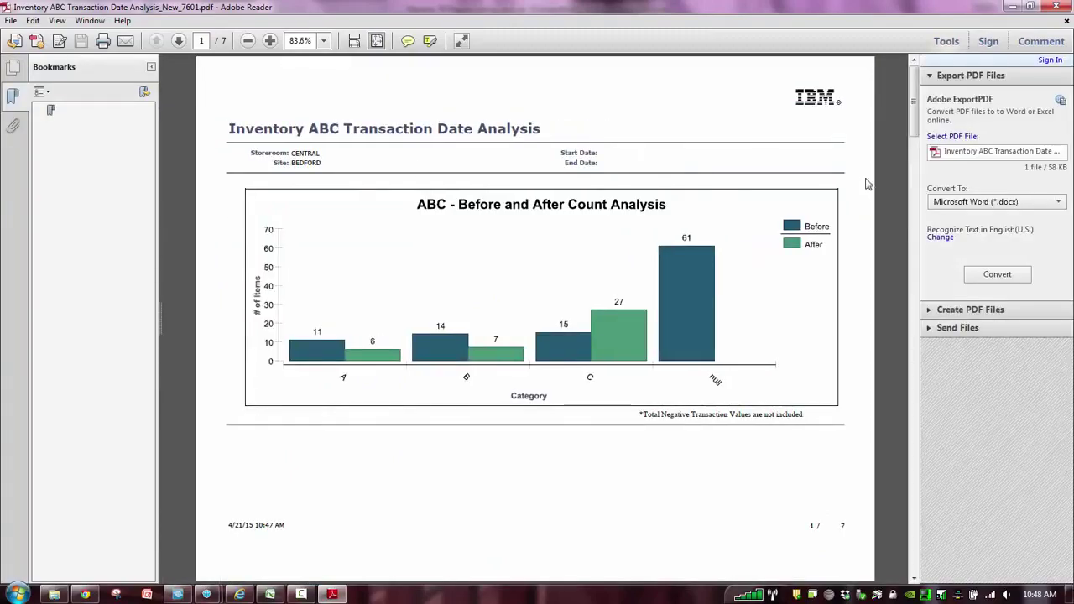
click(912, 242)
click(912, 242)
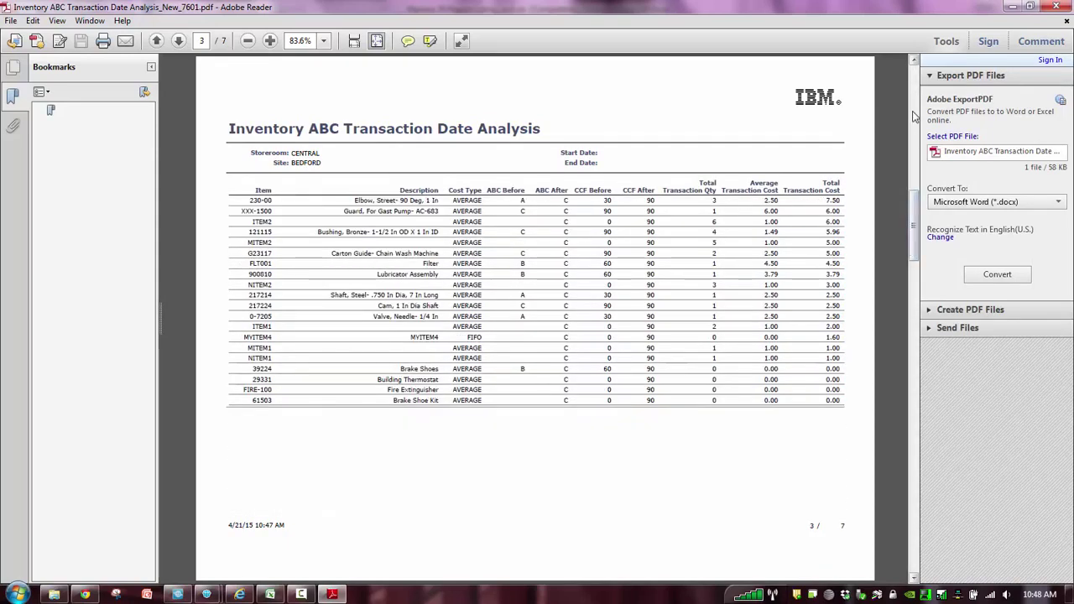
click(1063, 7)
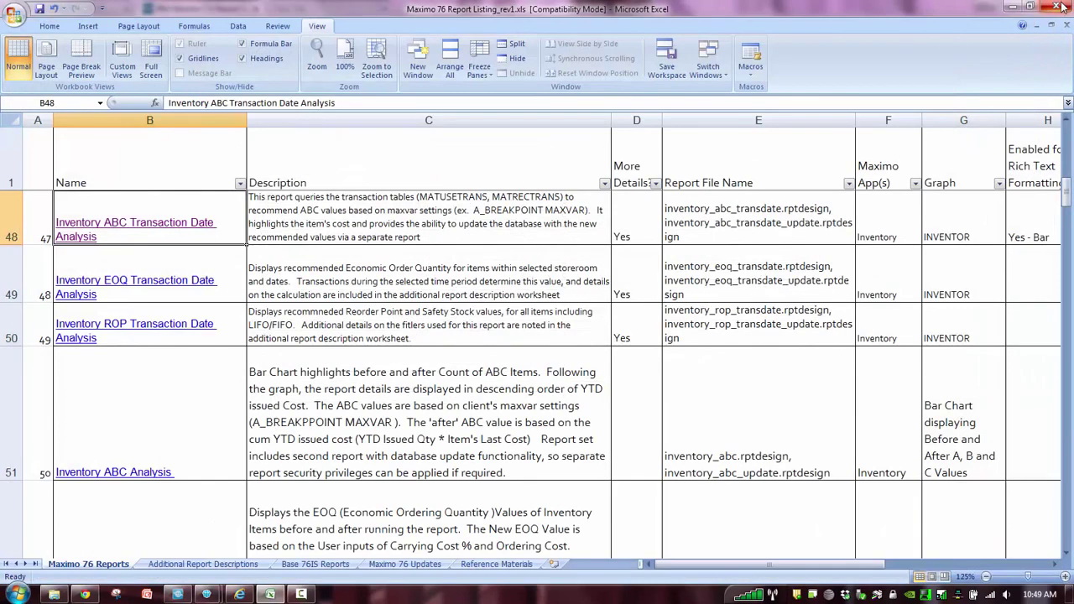
Review the Inventory ABC Transaction Date Analysis description and the additional descriptions of the three new inventory transaction date reports
click(460, 212)
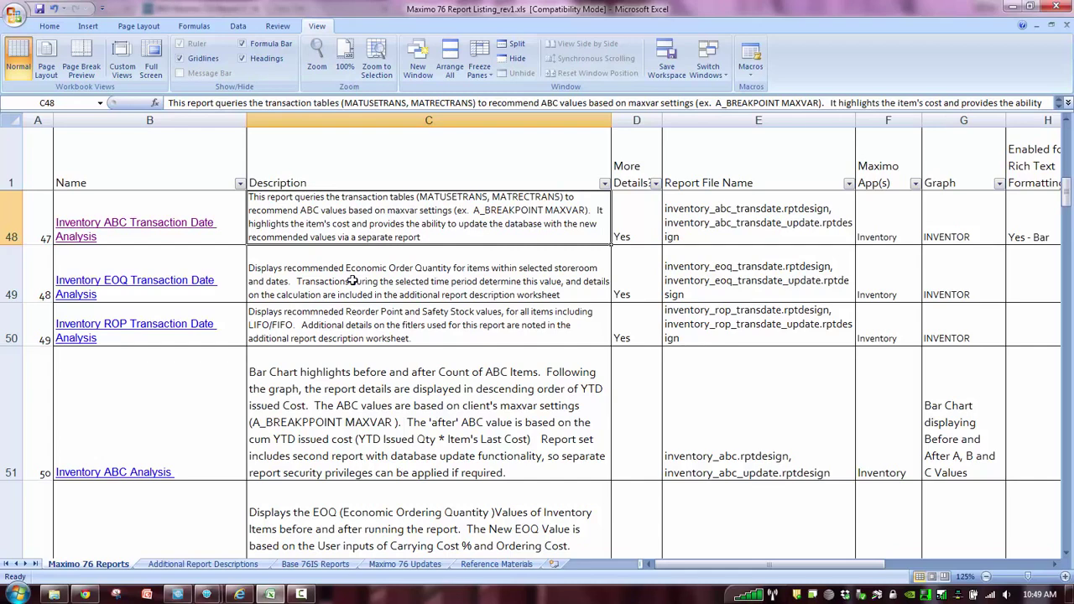
click(171, 565)
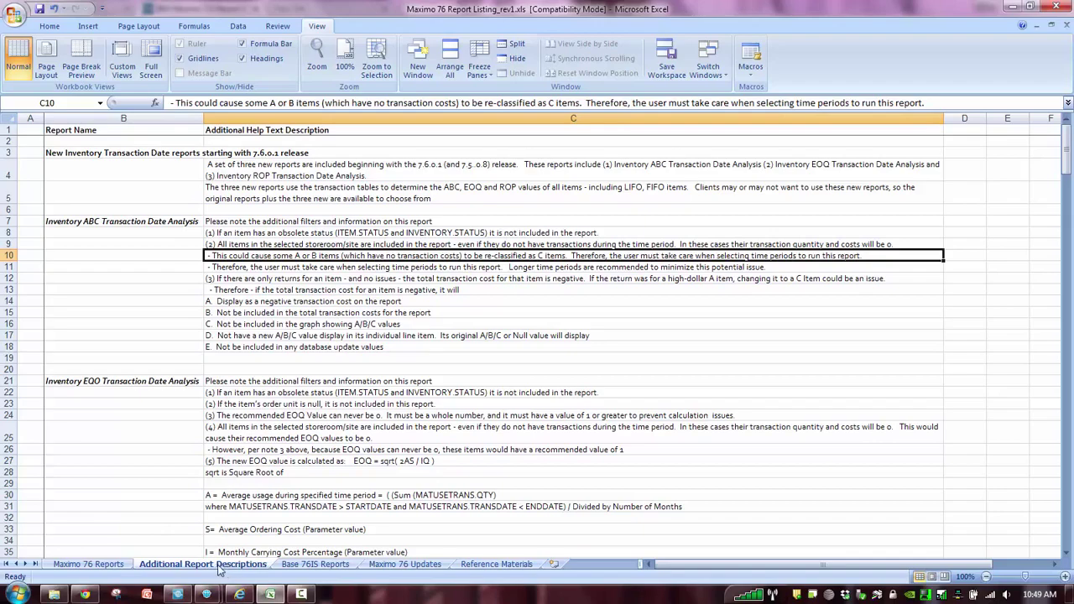
drag(1067, 139, 1063, 188)
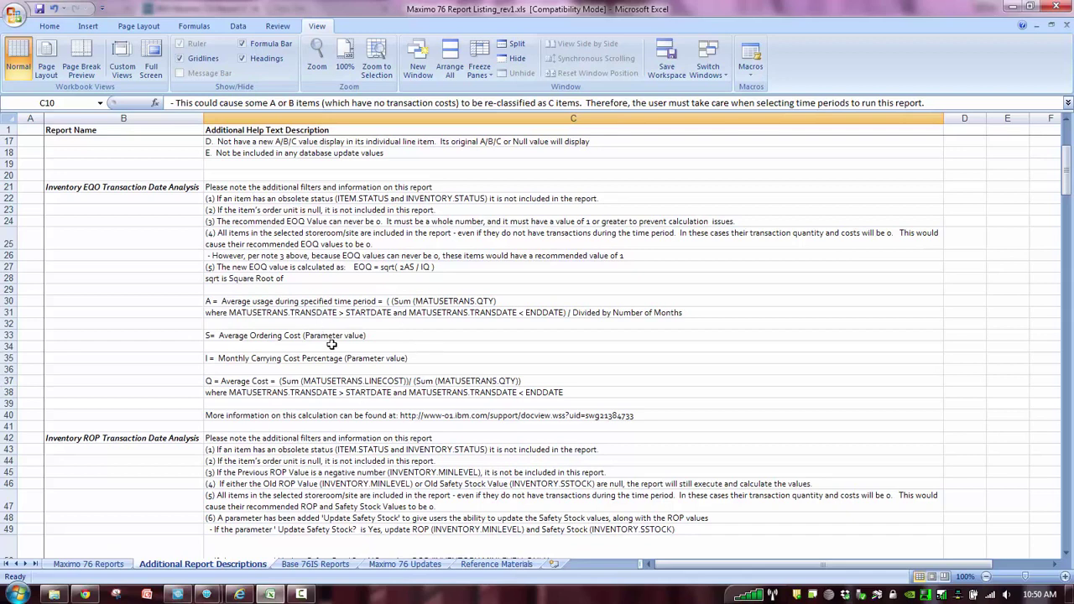
drag(1063, 190, 1068, 199)
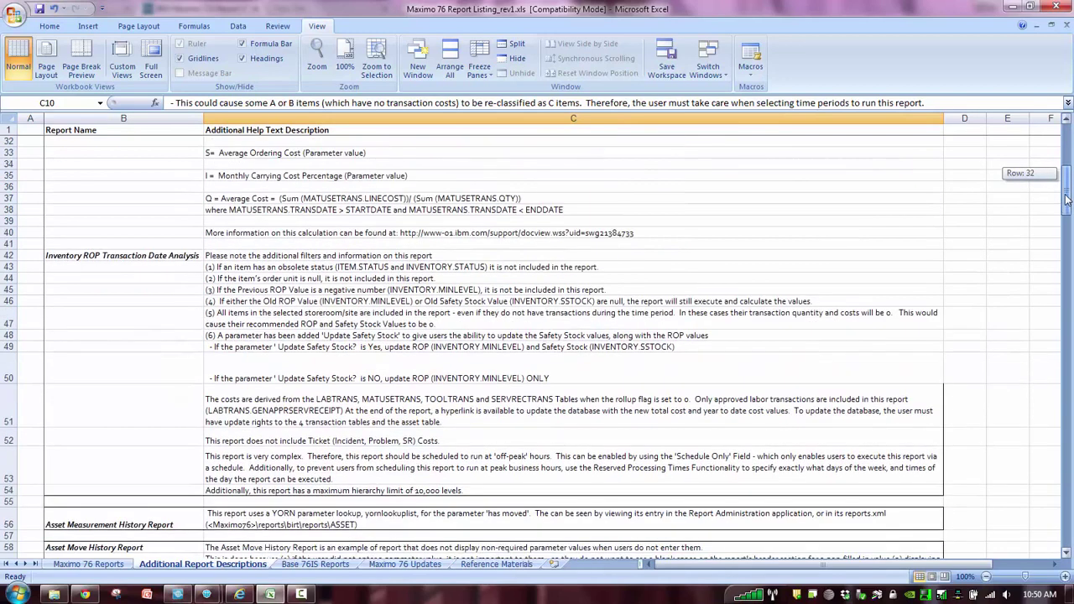
Review the Base 76IS Reports and Maximo 76 Updates worksheets, highlighting the inventory reports added in 7.6.0.1
click(319, 564)
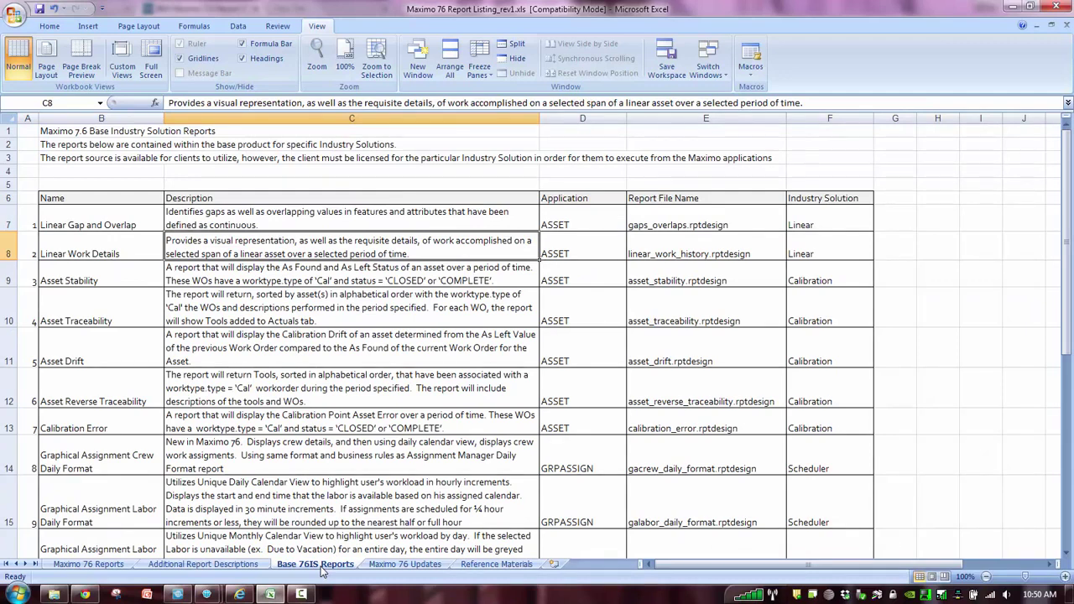
click(403, 564)
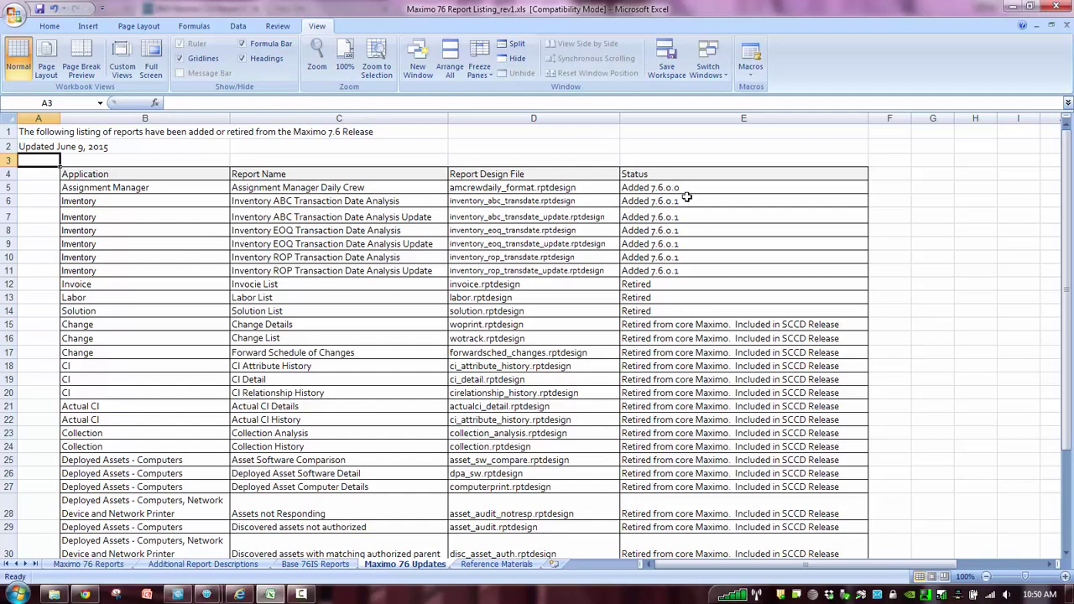
click(262, 188)
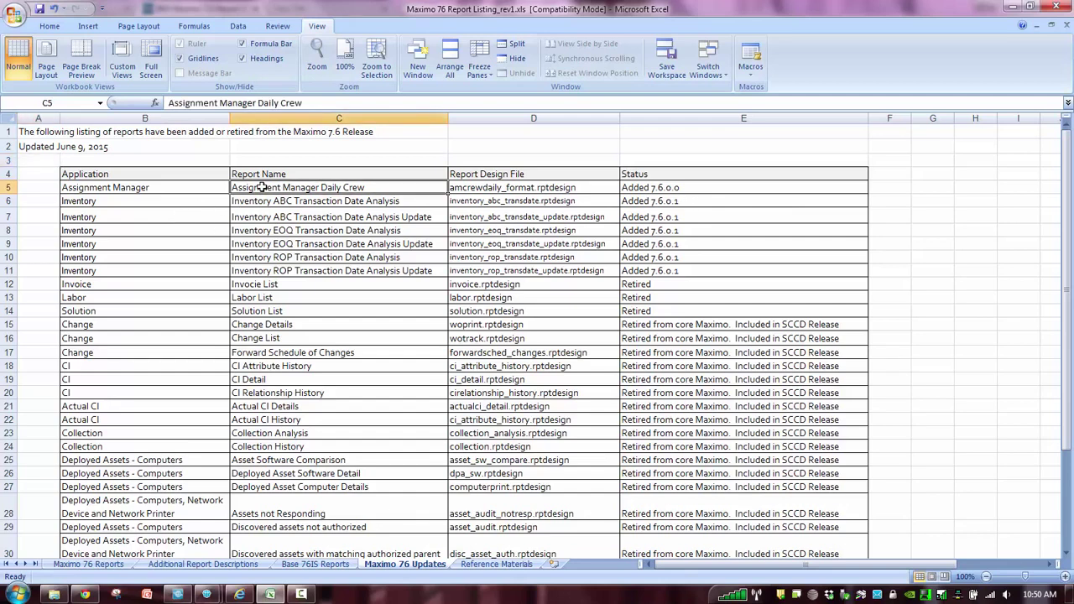
drag(306, 200, 671, 274)
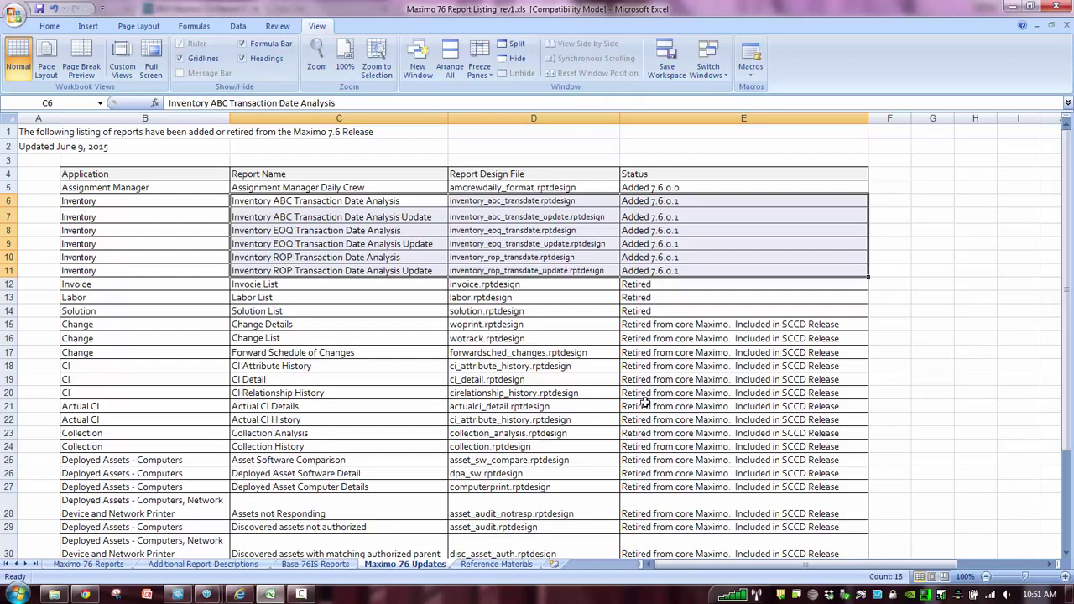
Examine the Reference Materials worksheet, pointing out the report documentation for all releases and for Maximo 7.6
click(520, 569)
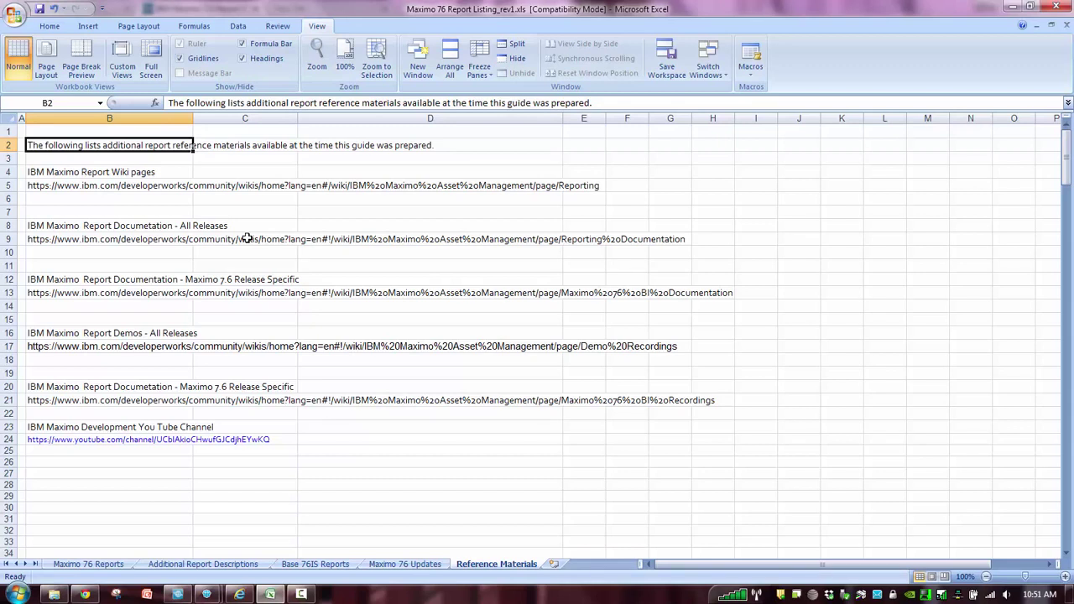
click(223, 230)
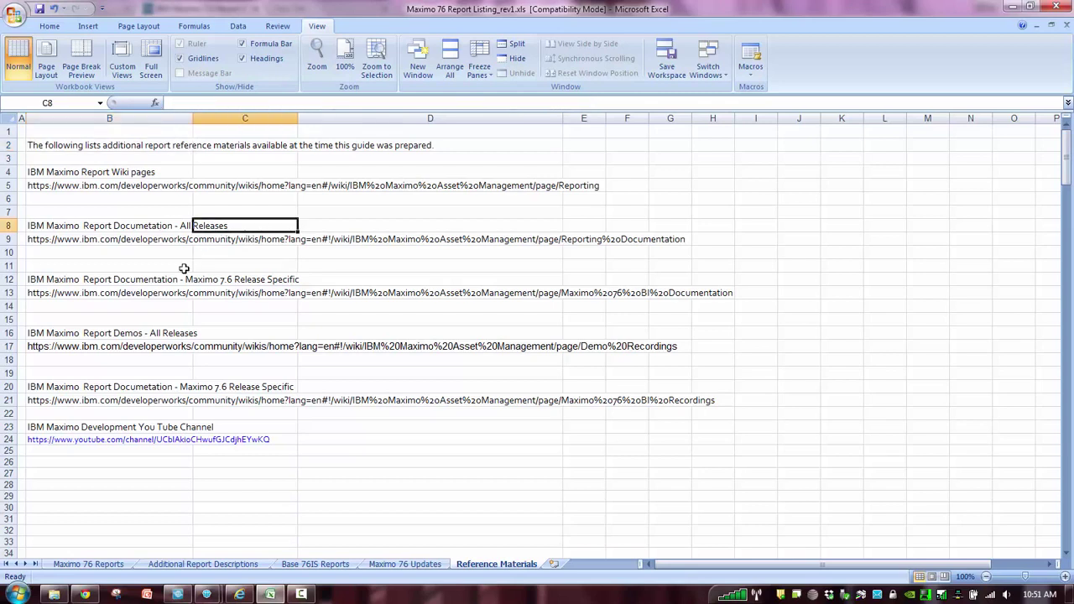
click(164, 283)
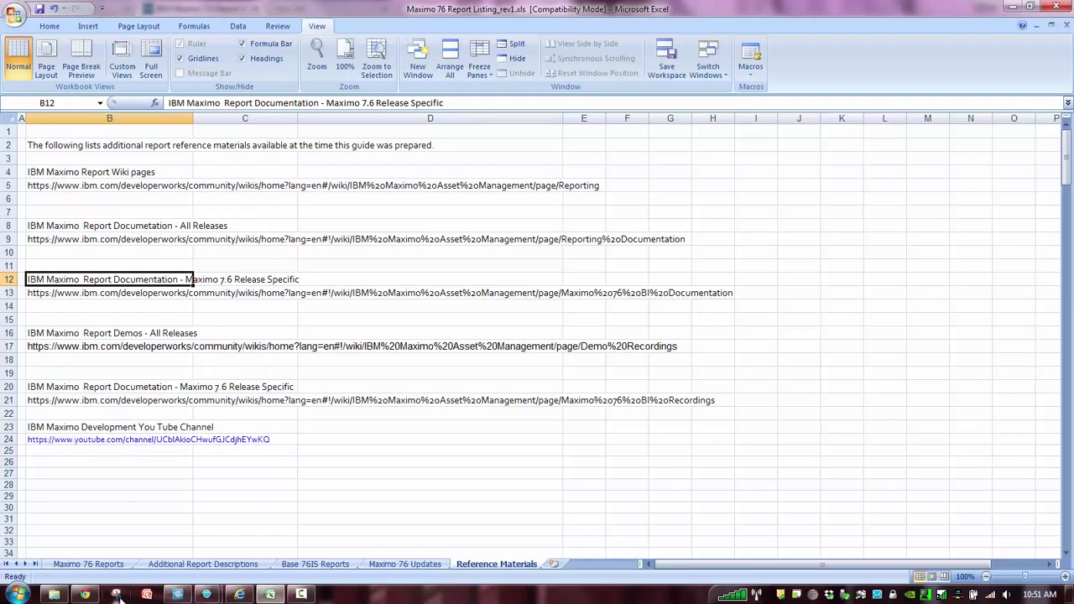
Switch back to Maximo in the browser and open the list of reports to run for the Inventory application
click(84, 594)
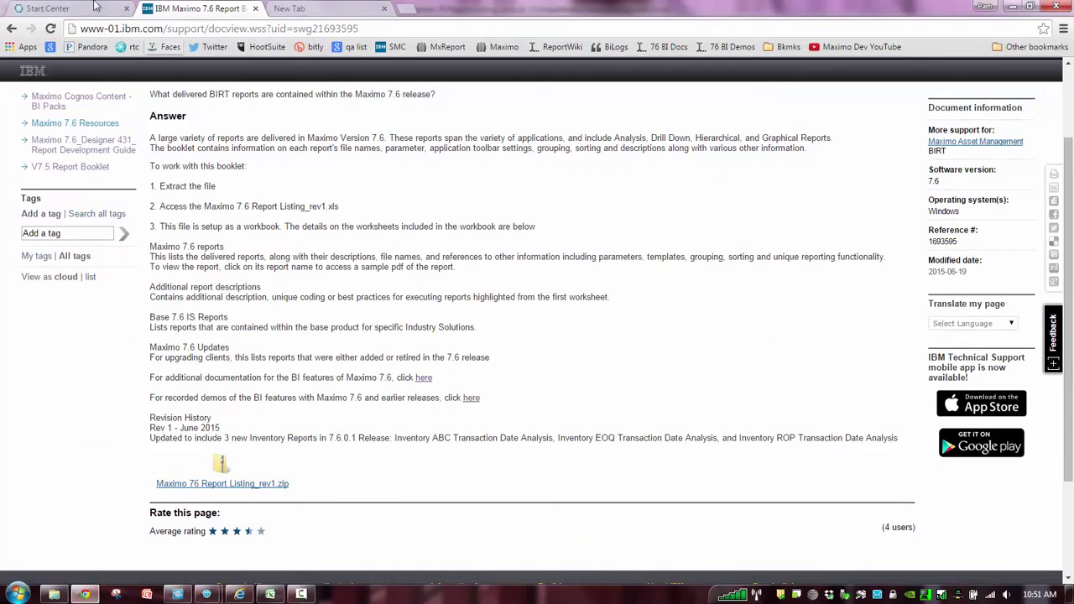
click(48, 9)
mouse_move(88, 295)
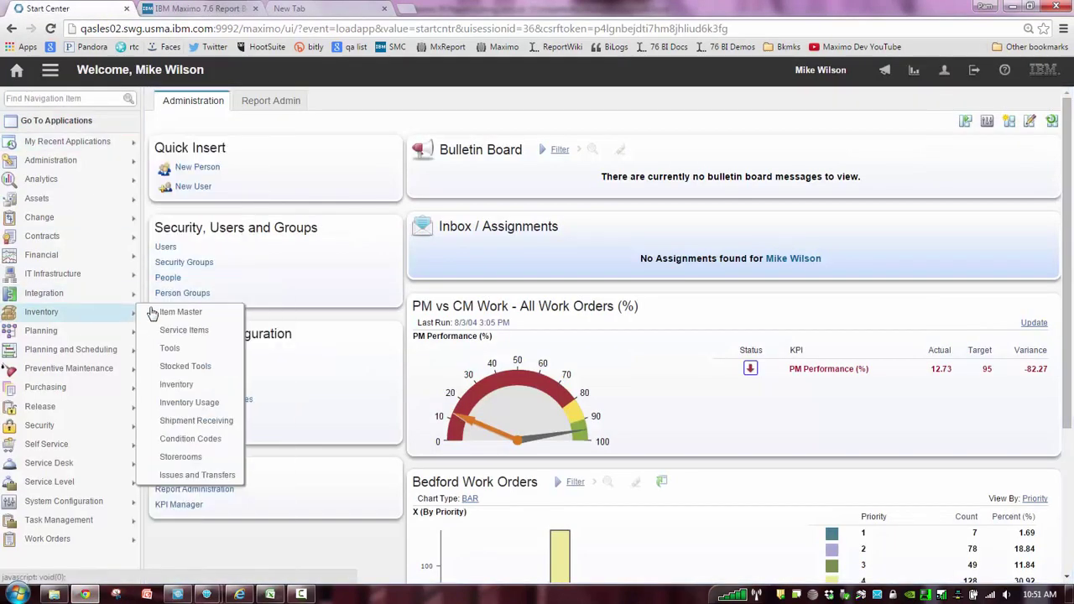
click(182, 391)
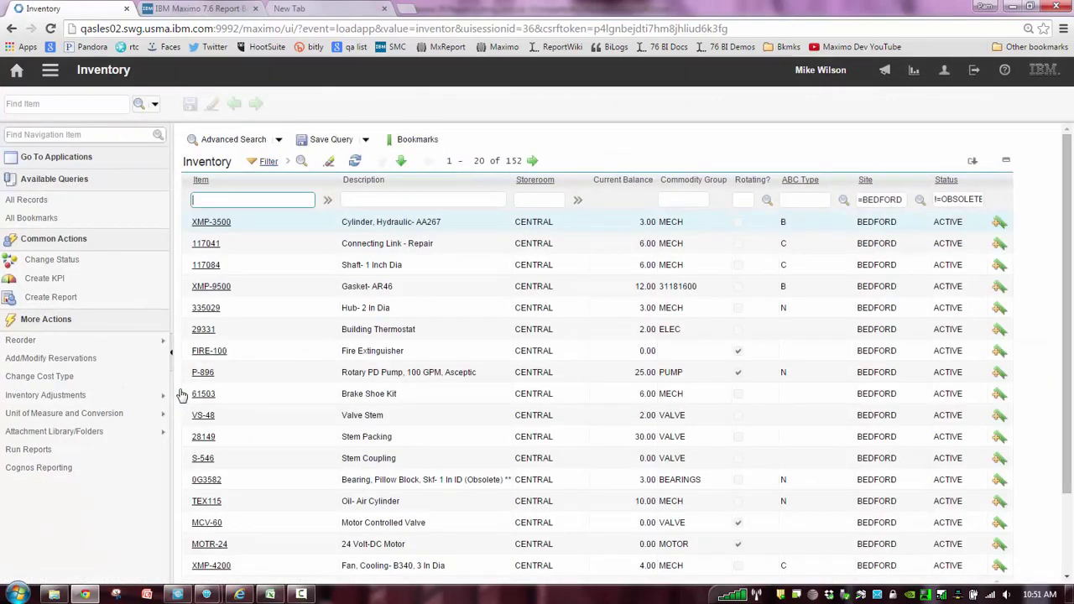
click(119, 451)
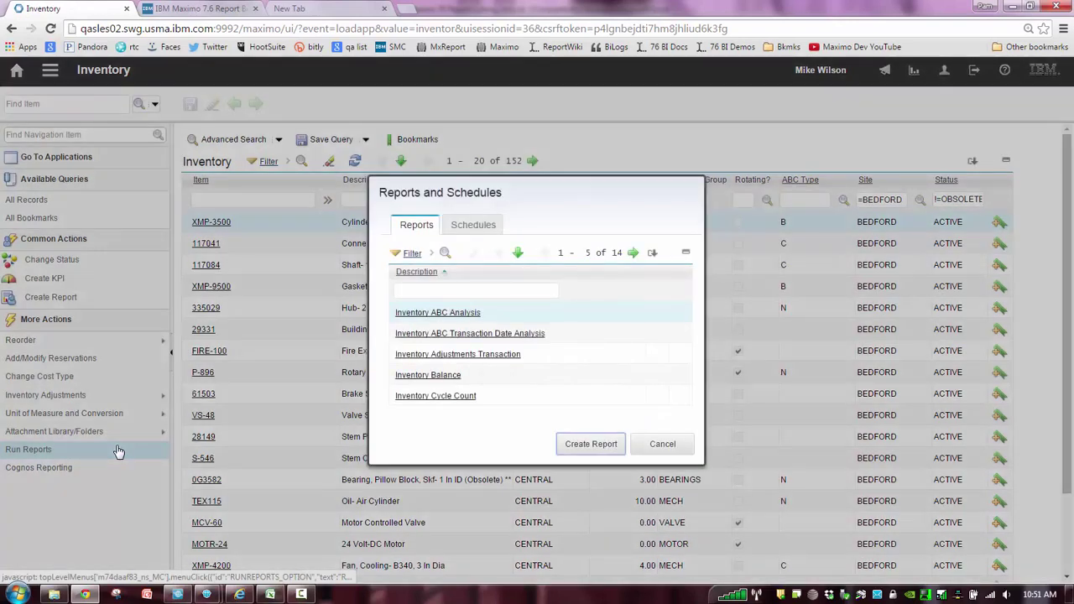
Run the Inventory ABC Analysis report immediately for storeroom CENTRAL and site BEDFORD
click(448, 290)
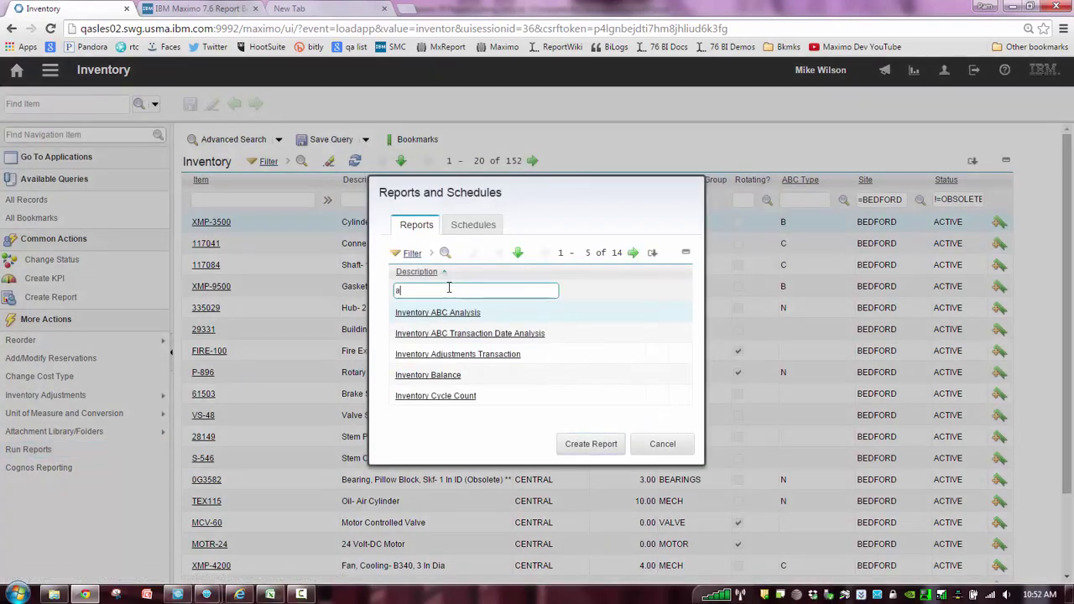
key(BackSpace)
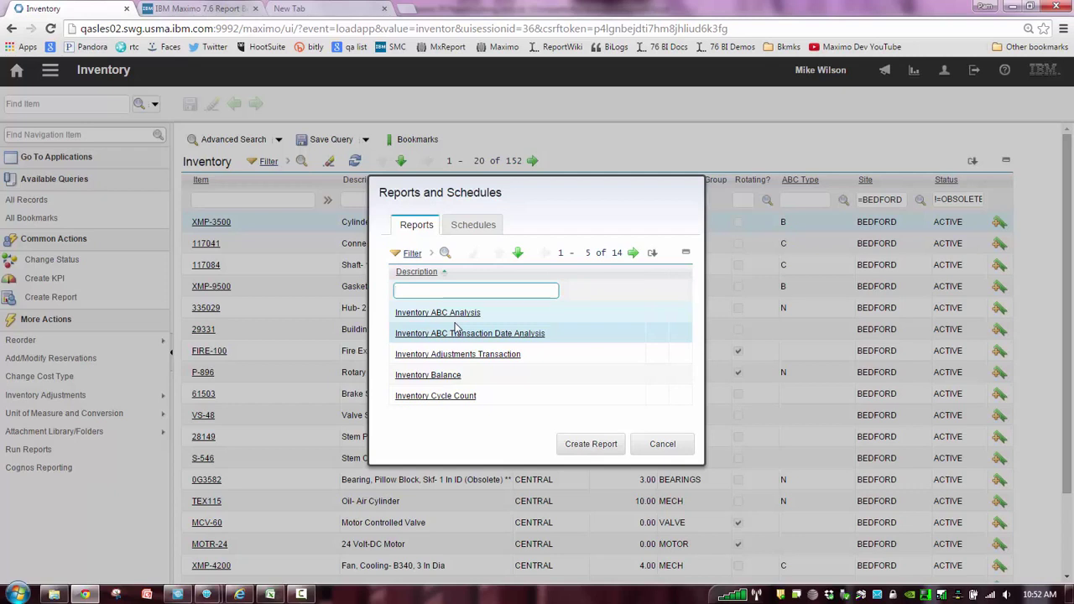
click(449, 313)
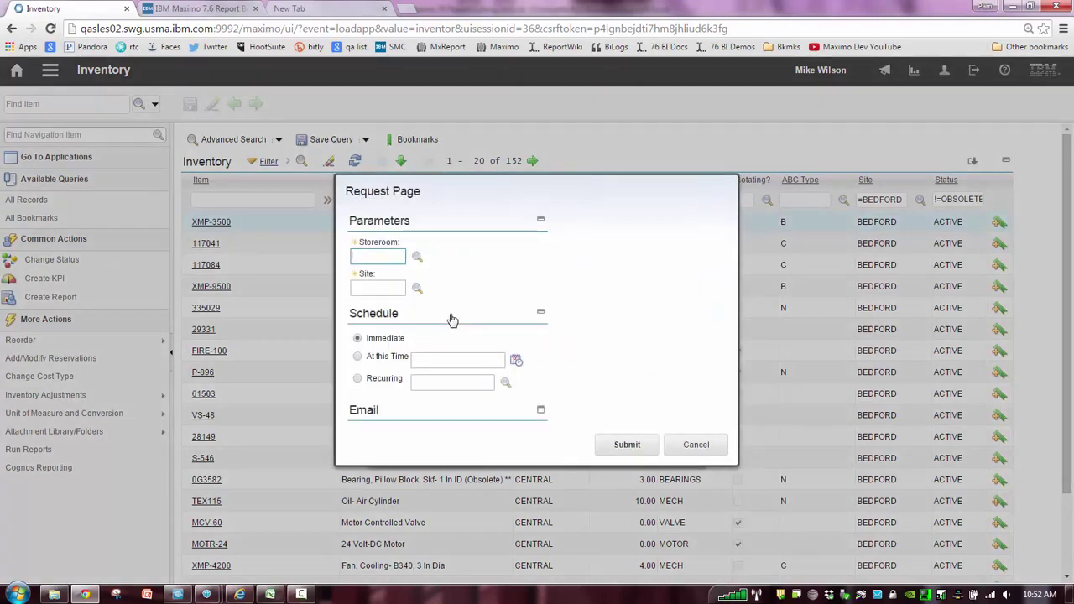
text(central)
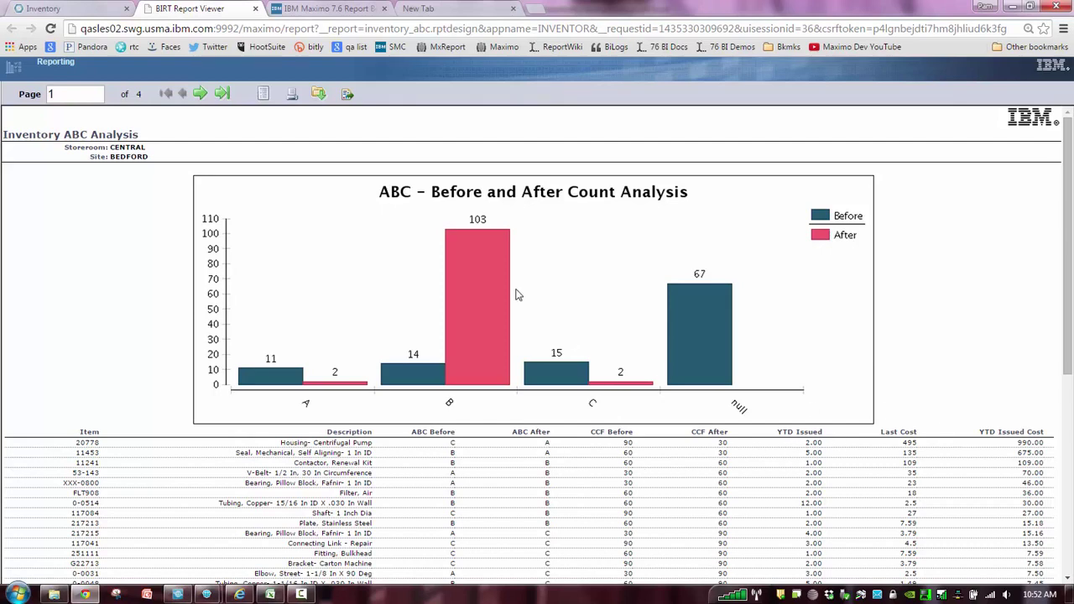
Request the Inventory ABC Transaction Date Analysis report in the Inventory application, with storeroom CENTRAL and site BEDFORD
click(93, 15)
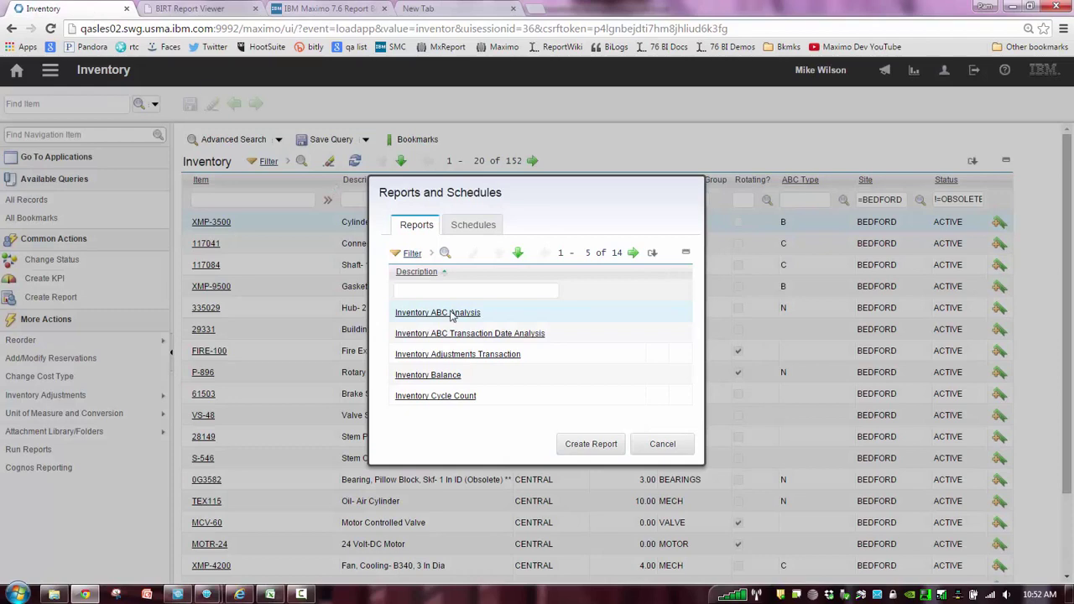
click(458, 339)
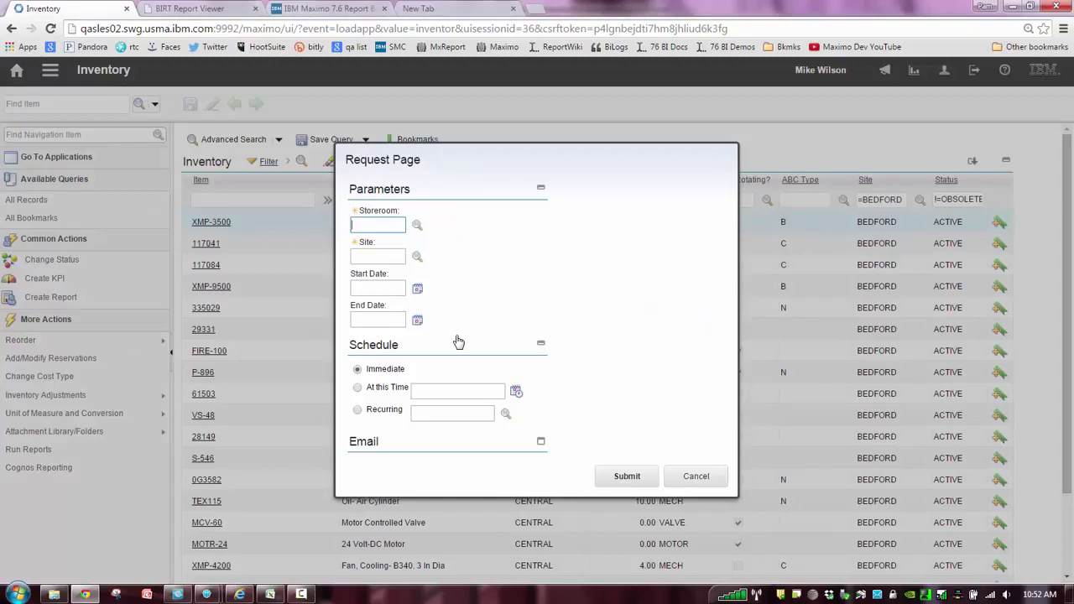
text(central)
click(384, 255)
text(bedford)
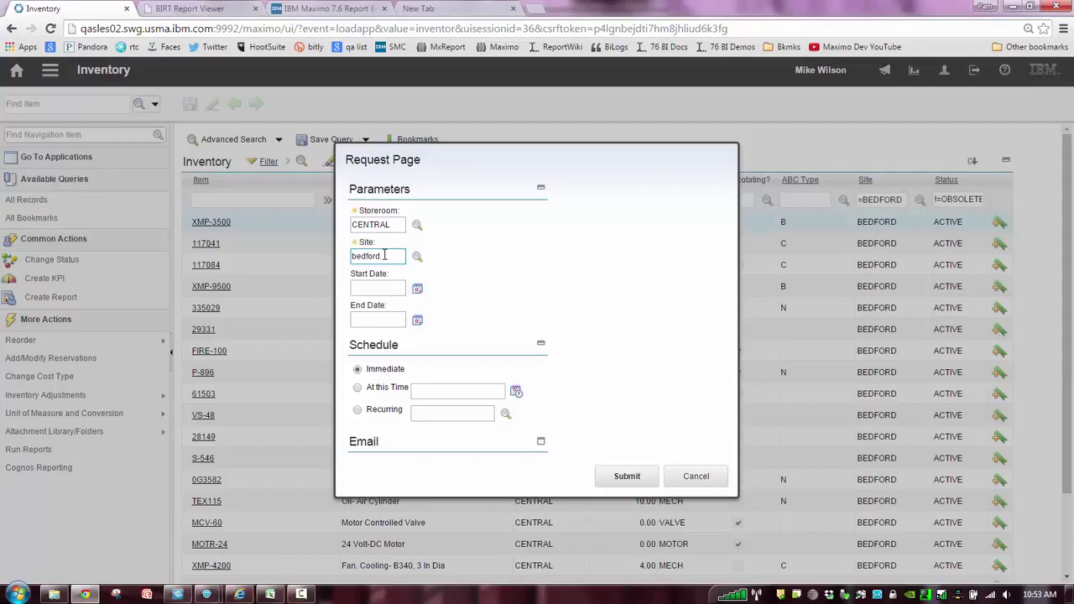
Set the report's start date to 1/1/2000 and end date to 6/1/2015, and submit it to run immediately
click(365, 288)
text(1/12)
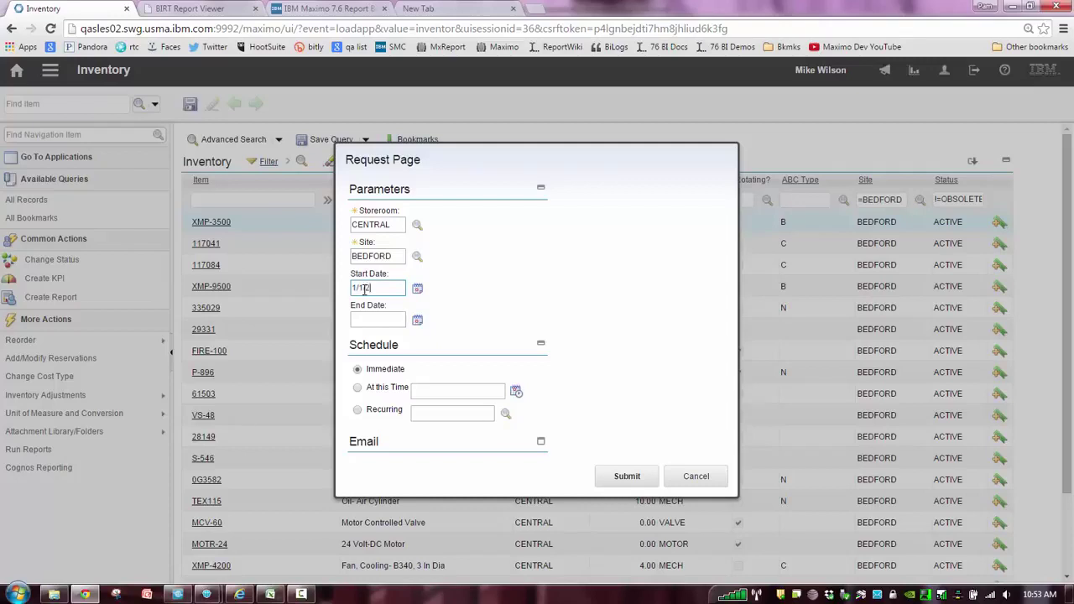
text(000)
click(378, 321)
text(1/1/)
key(BackSpace)
key(BackSpace)
key(BackSpace)
key(BackSpace)
text(6/1/205)
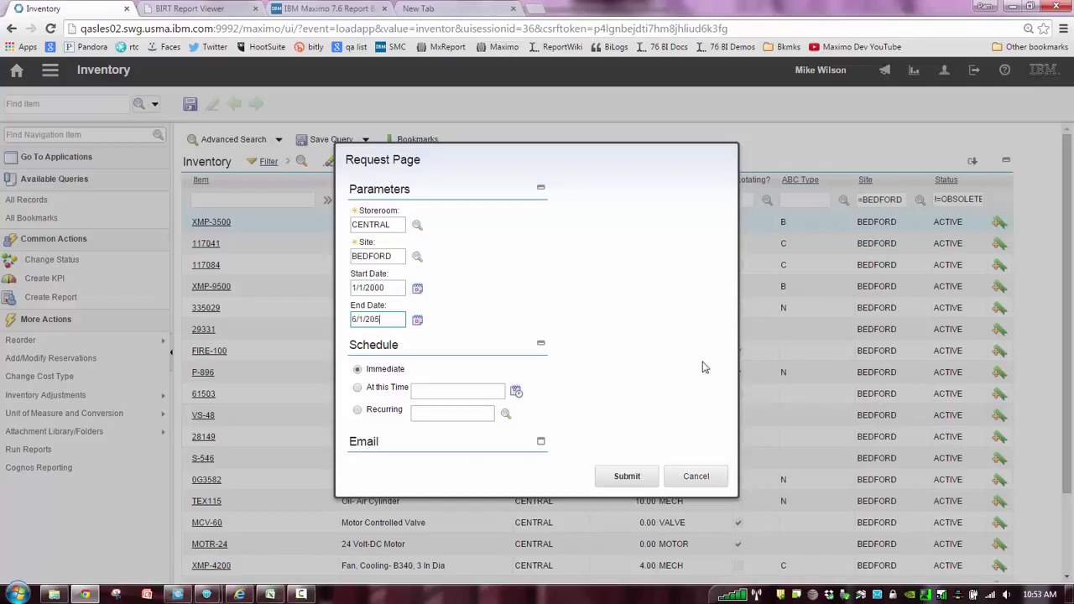
key(BackSpace)
text(15)
click(628, 485)
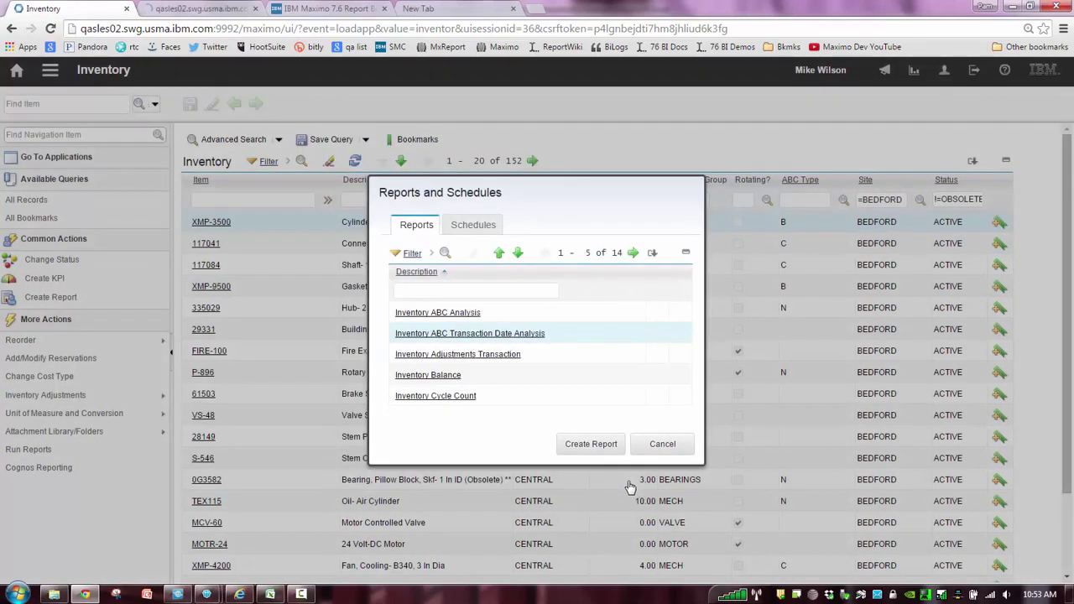
Review the generated Inventory ABC Transaction Date Analysis report, examining its date range, before-and-after chart and item cost table
click(225, 10)
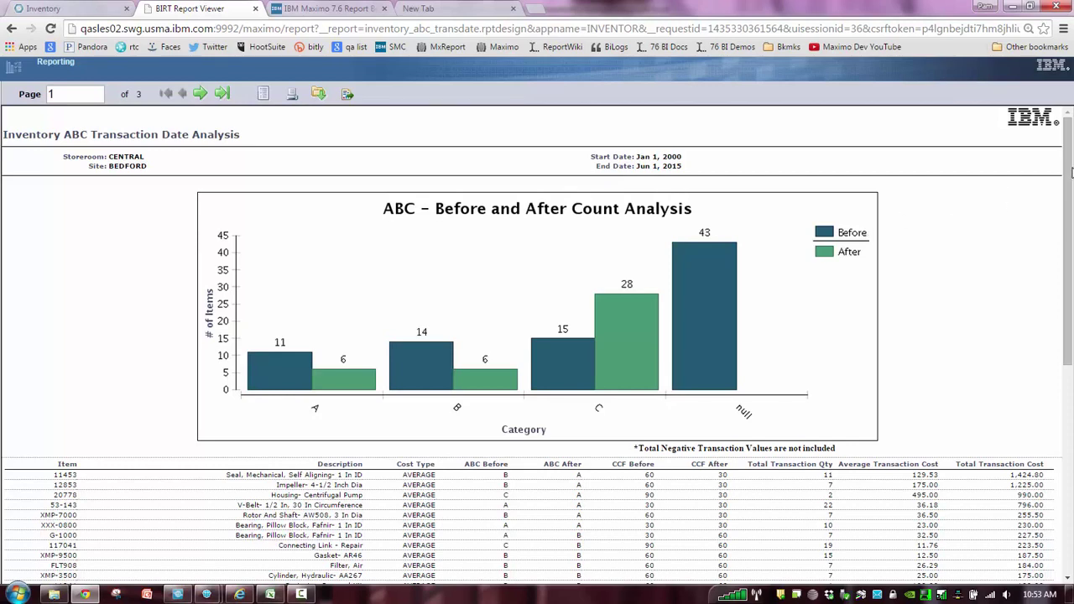
drag(1071, 172, 1071, 201)
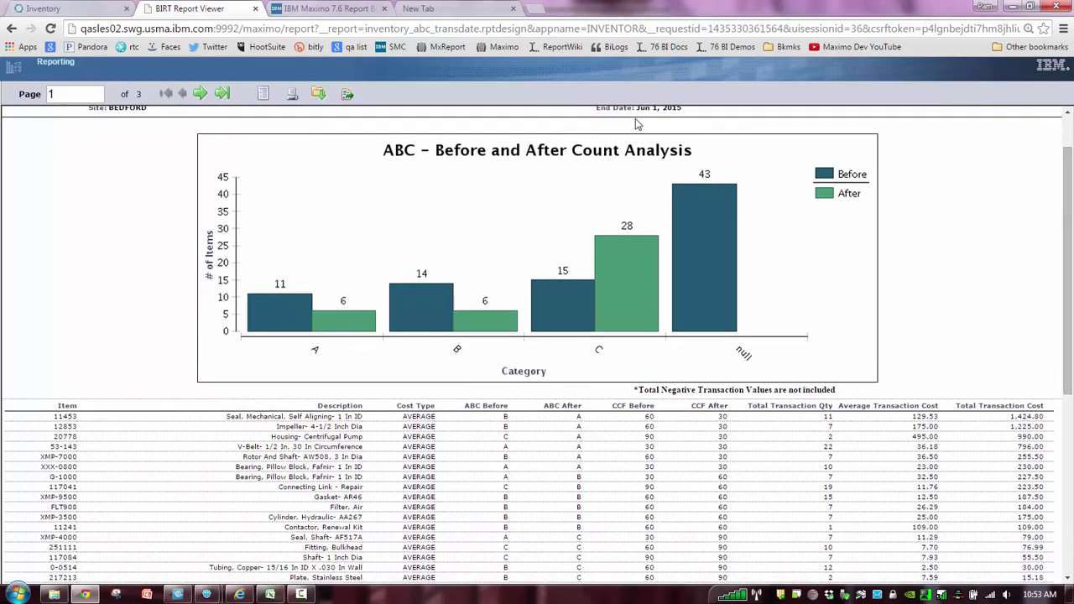
drag(1069, 248, 1062, 303)
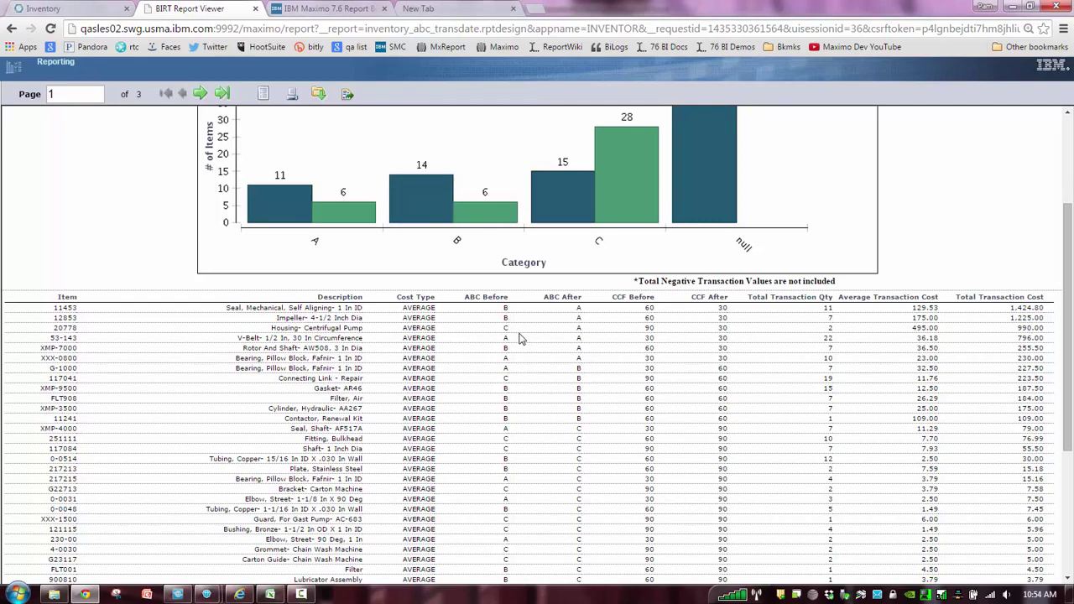
drag(1064, 236, 1063, 166)
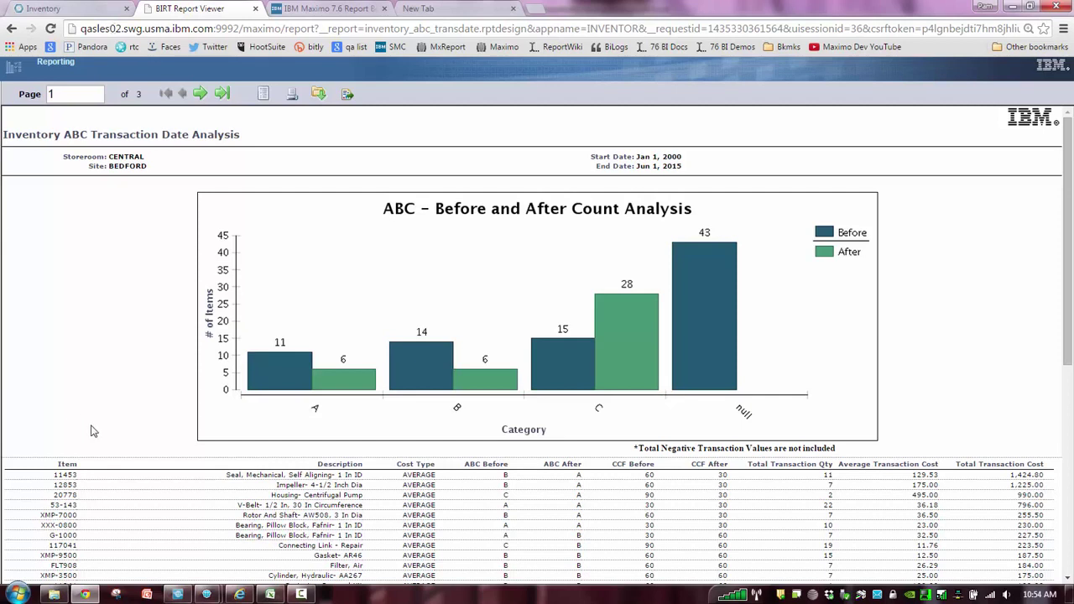
Switch to the report listing workbook in Excel and examine the Inventory ABC Transaction Date Analysis notes in the Additional Report Descriptions worksheet
click(270, 594)
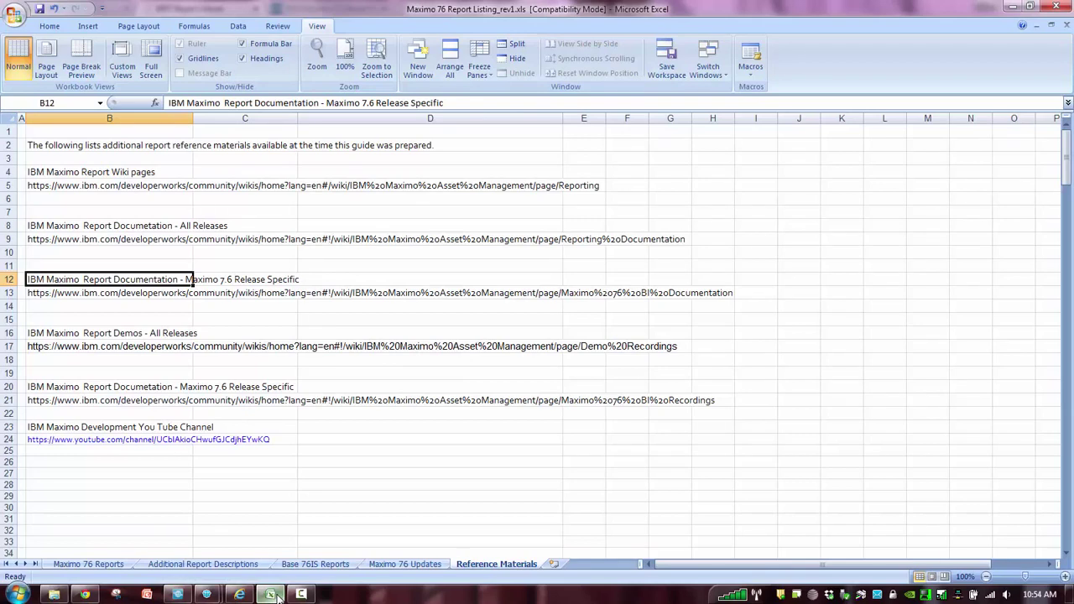
click(201, 565)
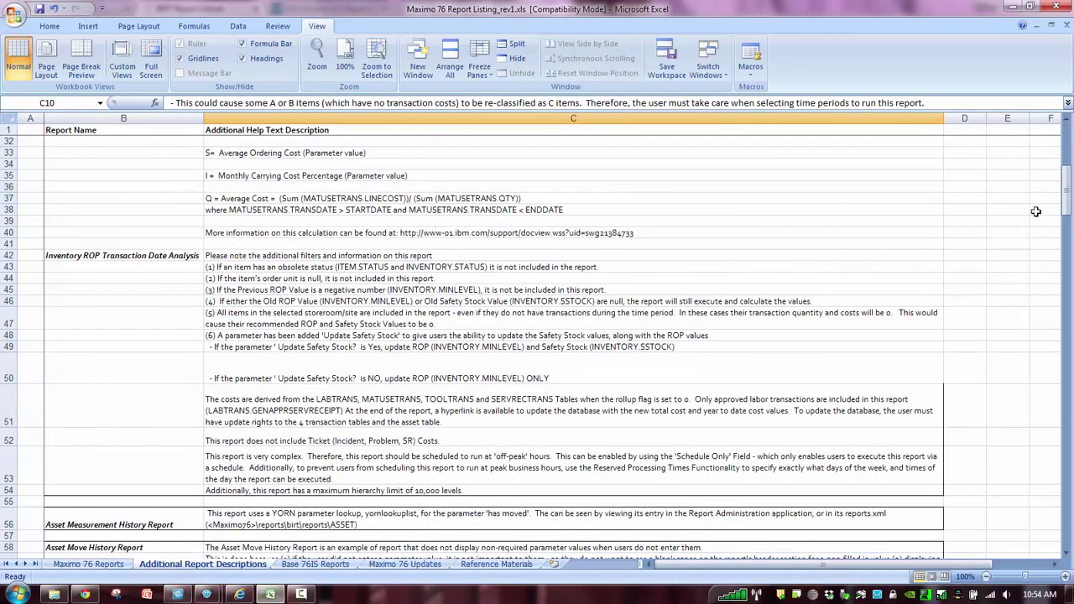
drag(1069, 200, 1070, 165)
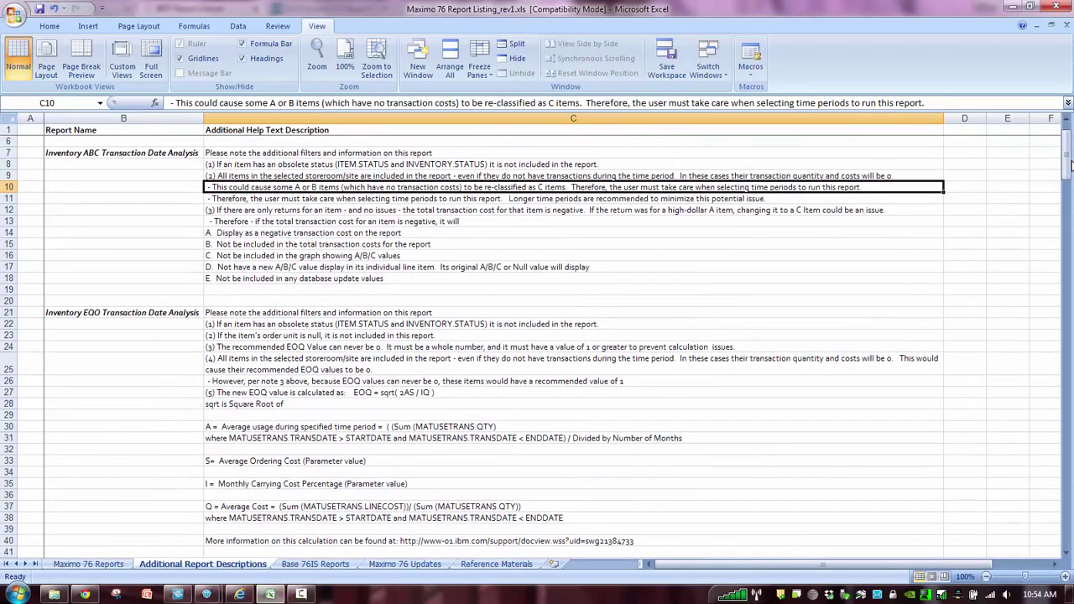